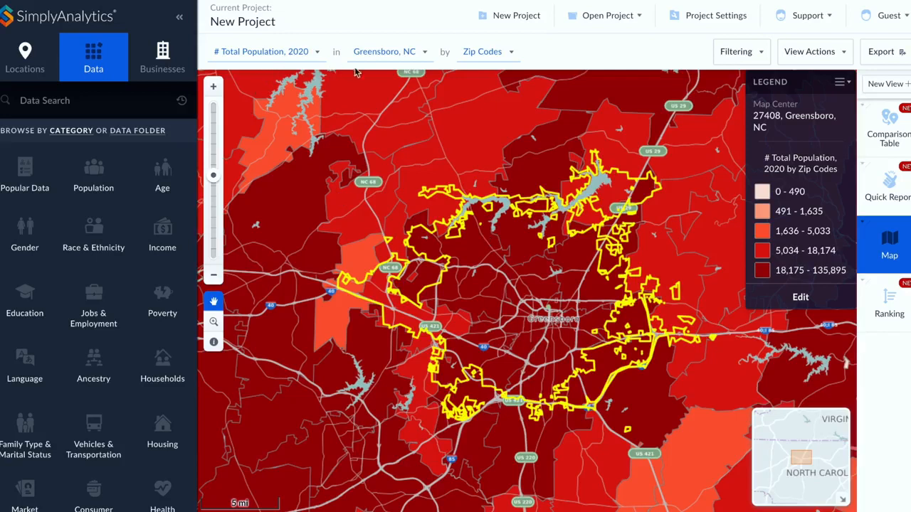
Review the data variables and locations available for the Greensboro population map.
click(280, 62)
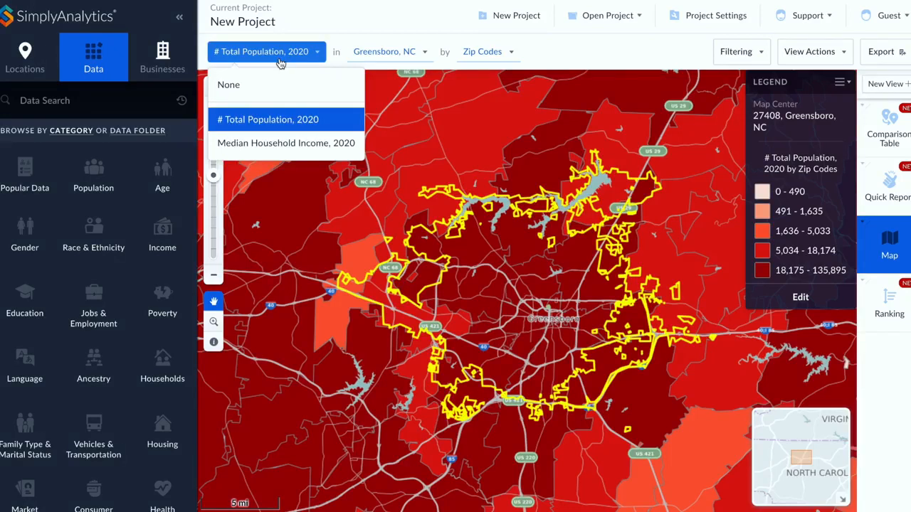
click(370, 56)
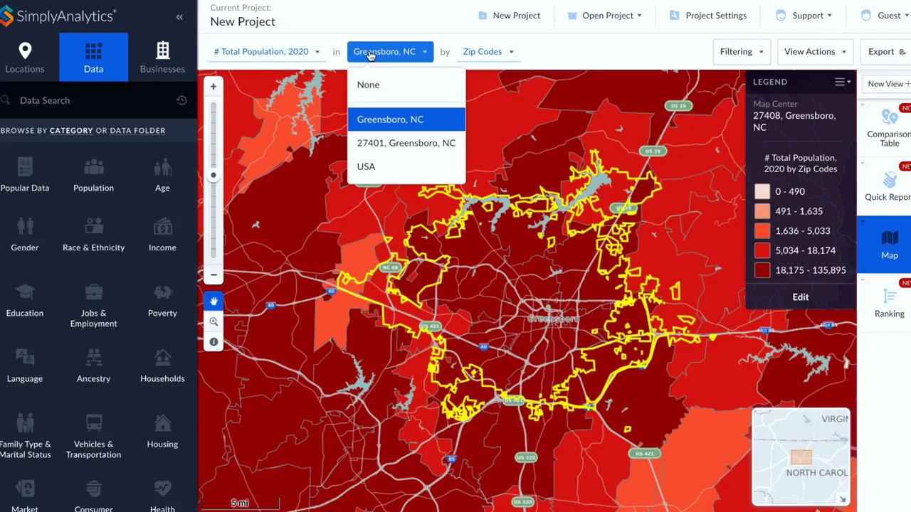
click(576, 52)
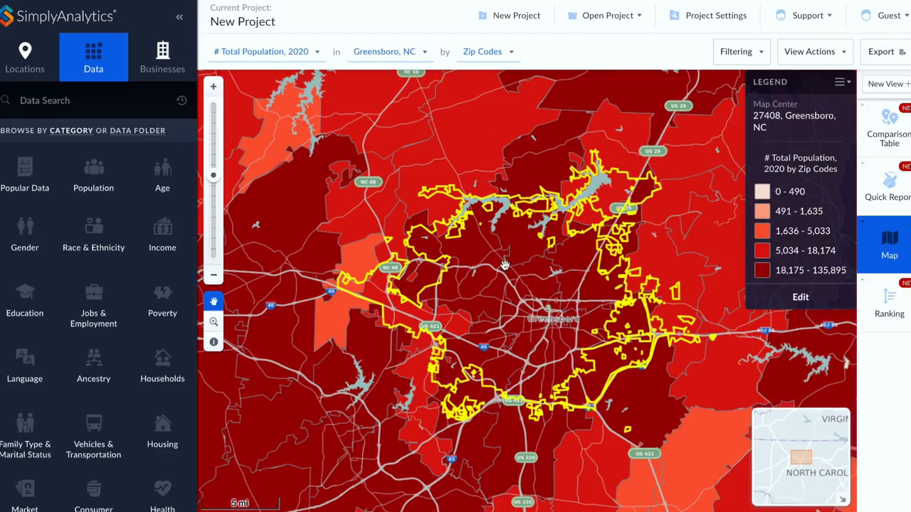
Examine total population around Greensboro on the map at both census tract and zip code level.
scroll(504, 265, up, 3)
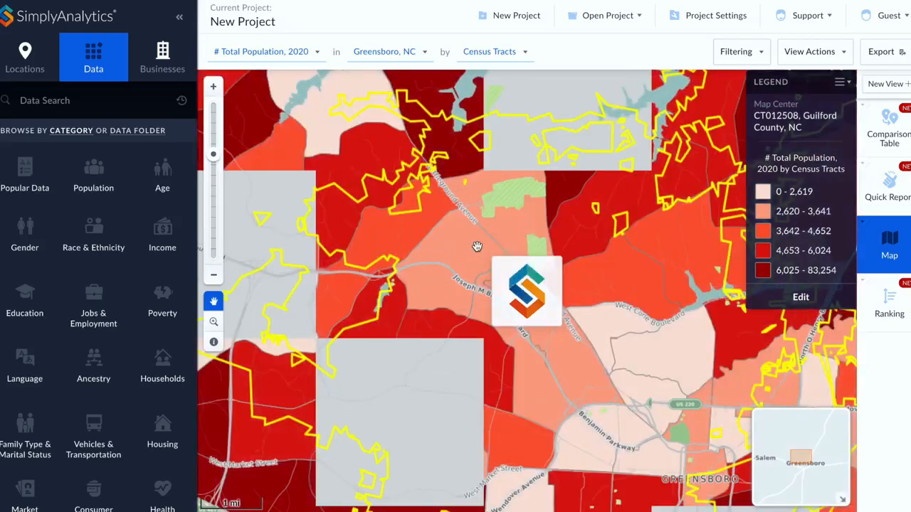
drag(491, 238, 437, 205)
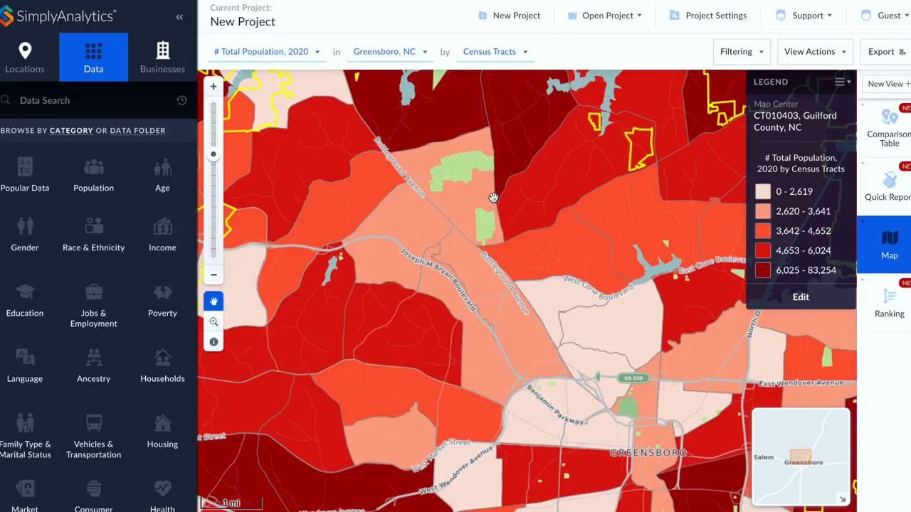
drag(515, 181, 508, 230)
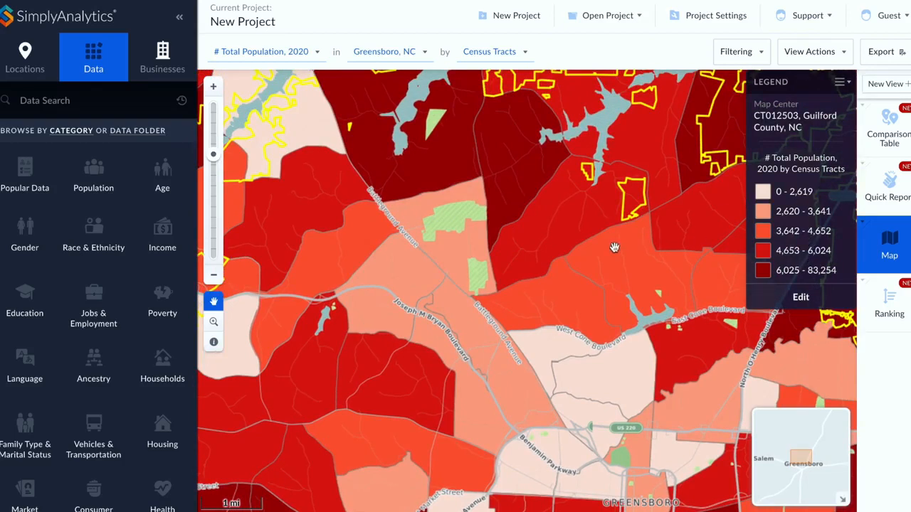
scroll(602, 220, up, 3)
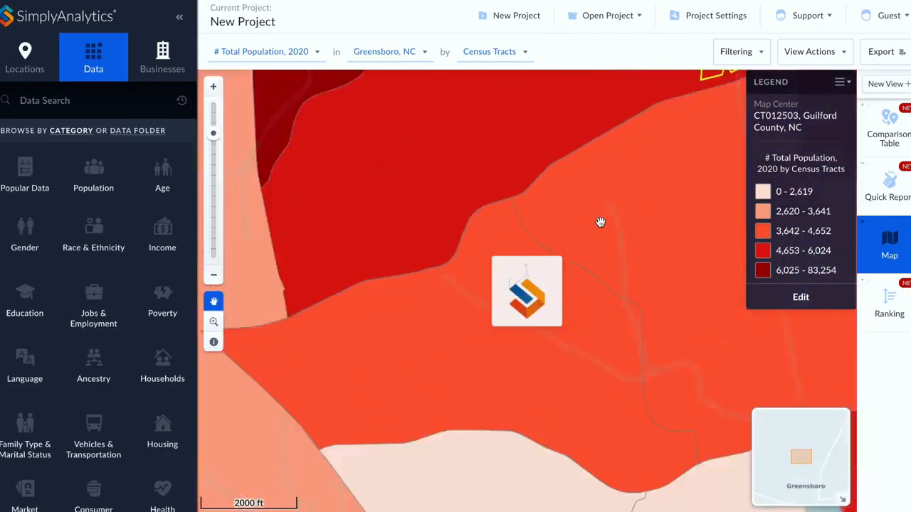
scroll(601, 222, down, 2)
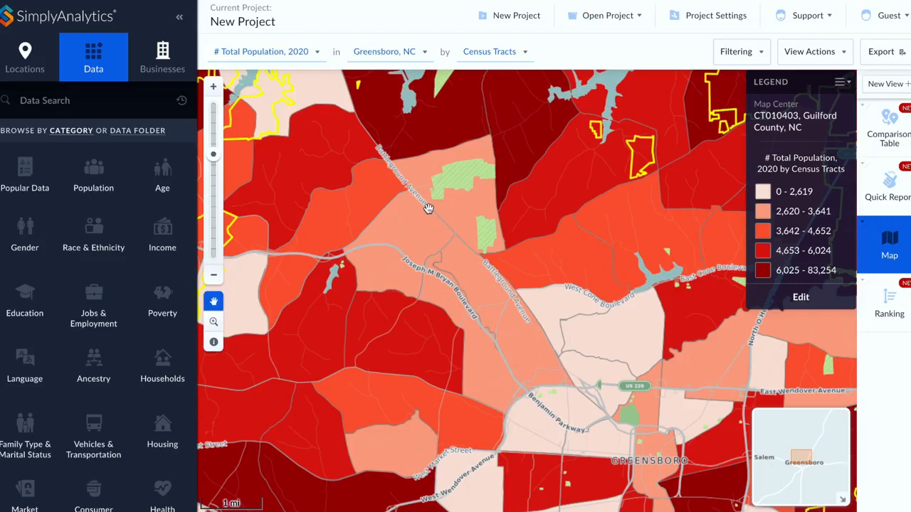
click(215, 276)
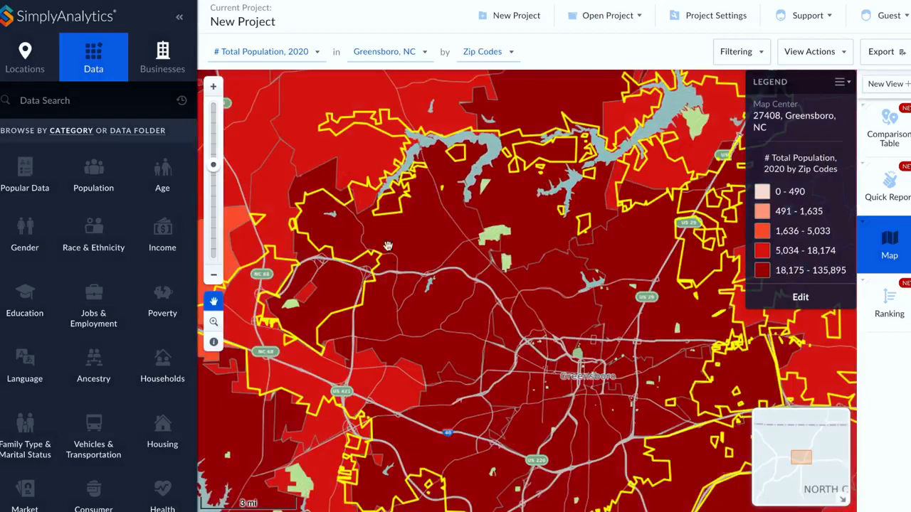
drag(435, 260, 407, 227)
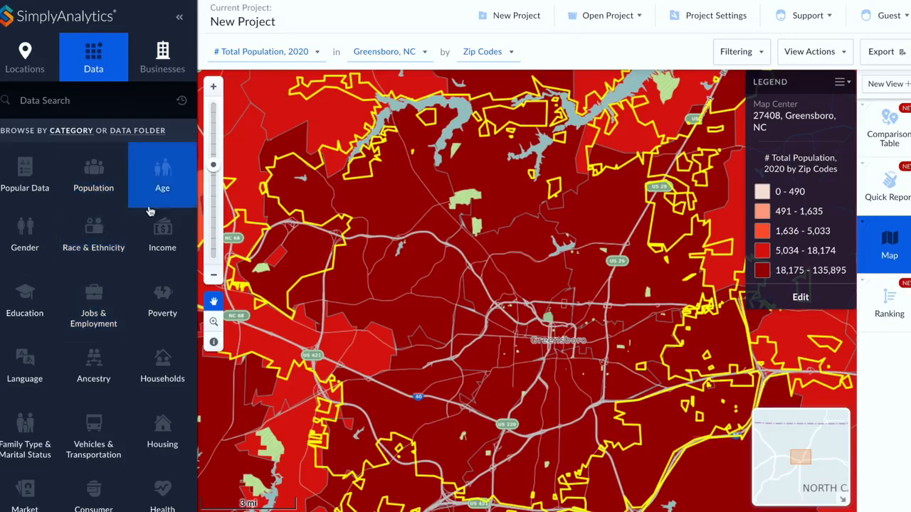
Browse the Age data, then narrow the Consumer Behavior data to Health & Beauty and Skin Care & Soap.
click(162, 178)
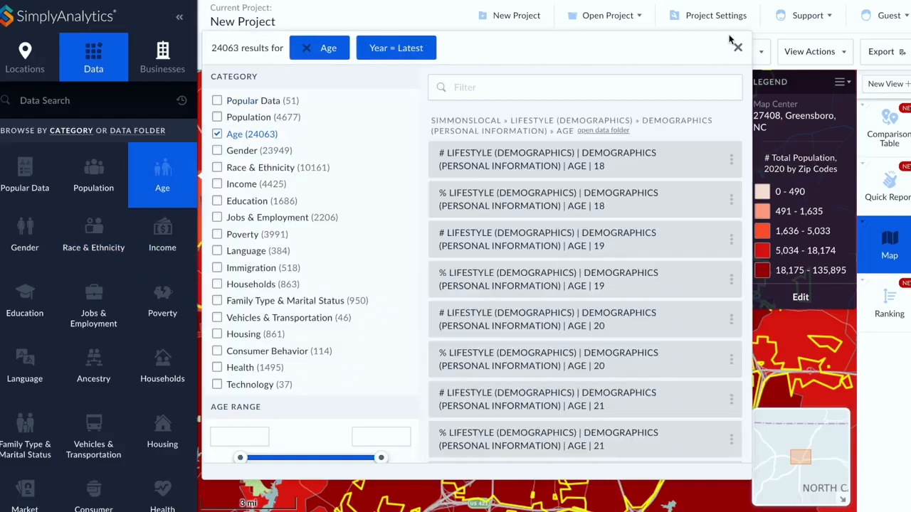
click(738, 48)
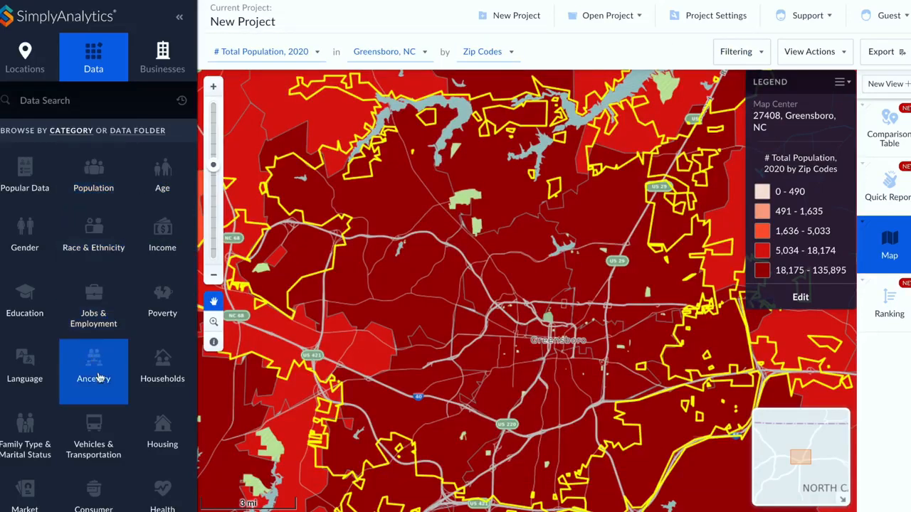
scroll(100, 412, down, 1)
click(98, 400)
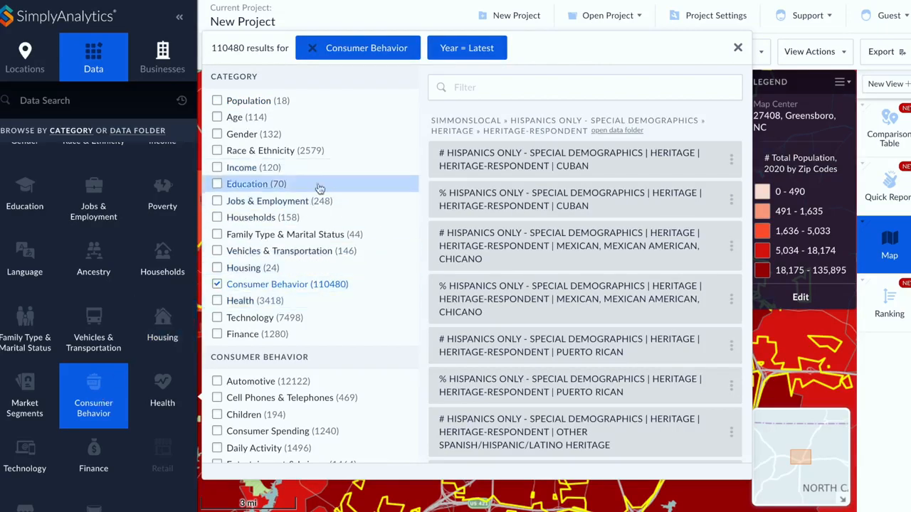
scroll(285, 256, down, 3)
scroll(283, 262, down, 1)
click(217, 330)
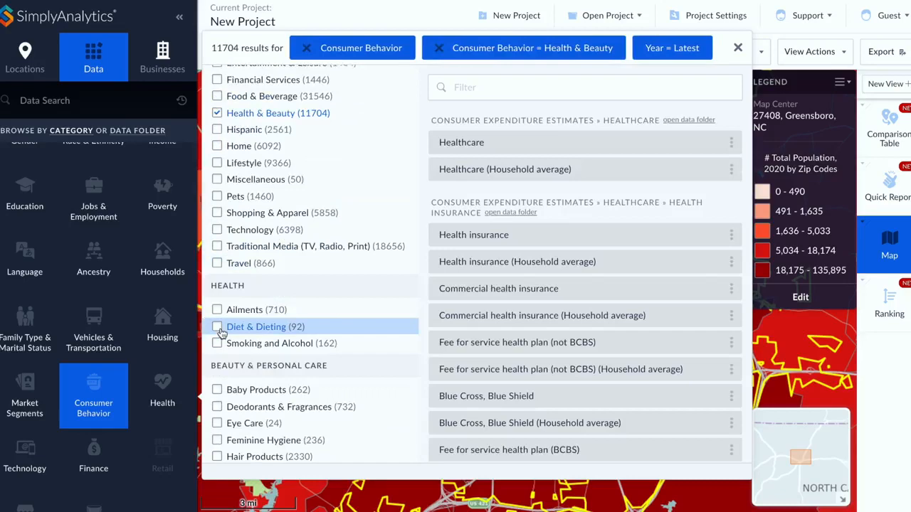
scroll(220, 328, down, 3)
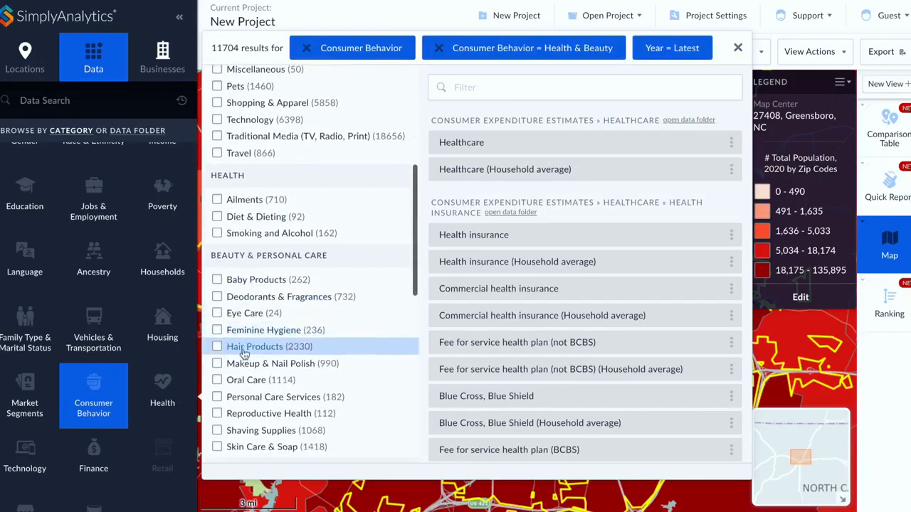
click(217, 401)
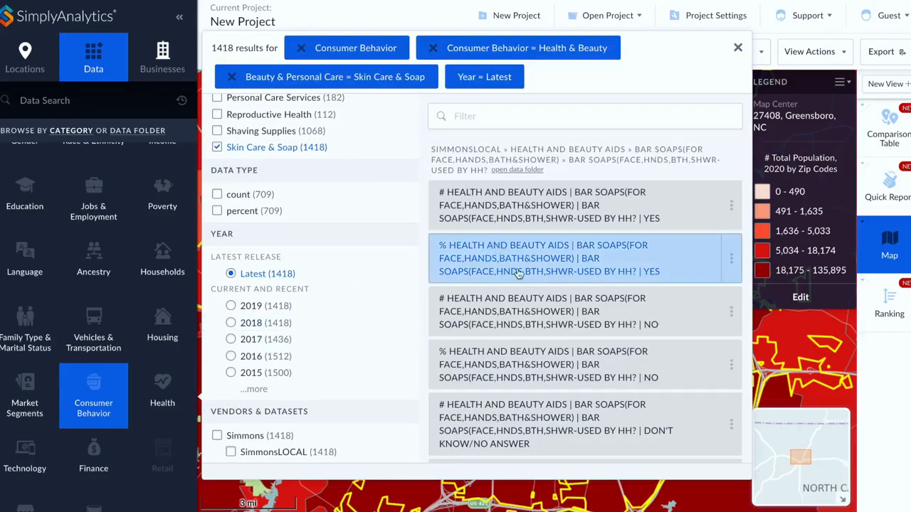
Look through the bar soap variables listed in the filtered Skin Care & Soap data.
scroll(513, 274, down, 3)
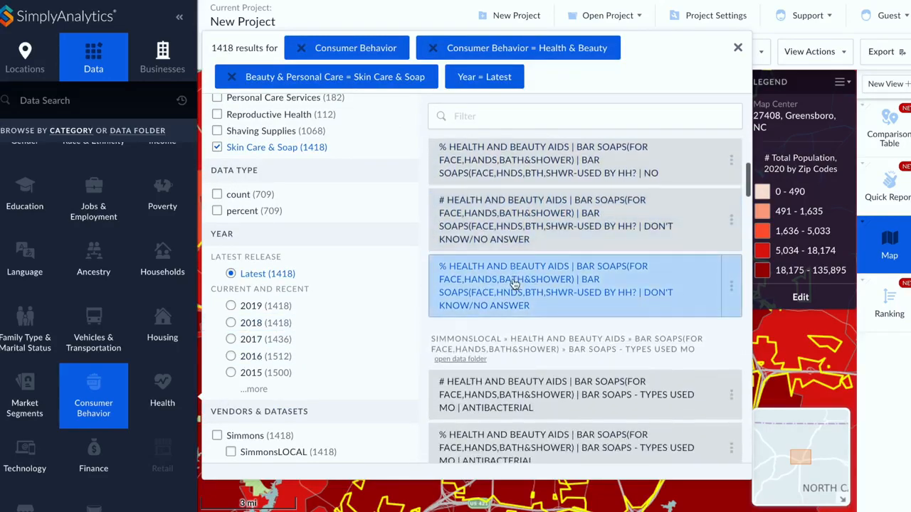
scroll(513, 283, down, 1)
scroll(514, 283, down, 2)
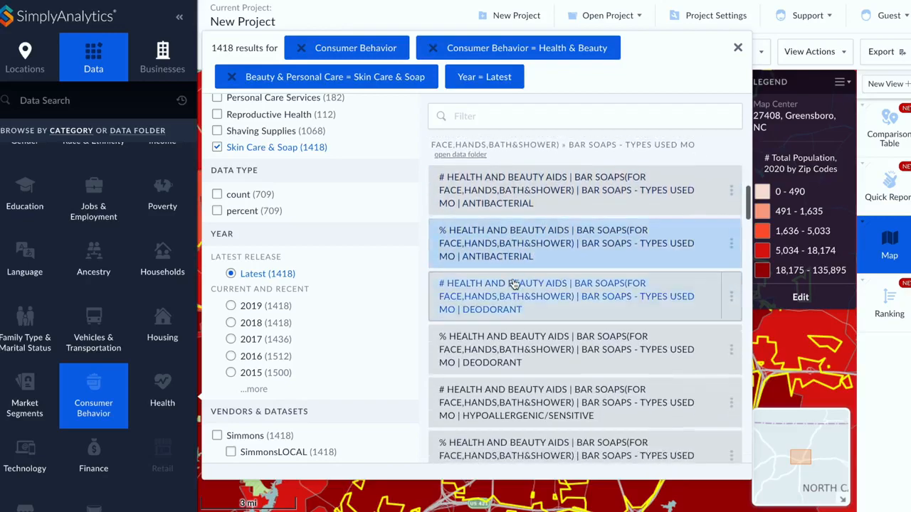
scroll(514, 284, down, 2)
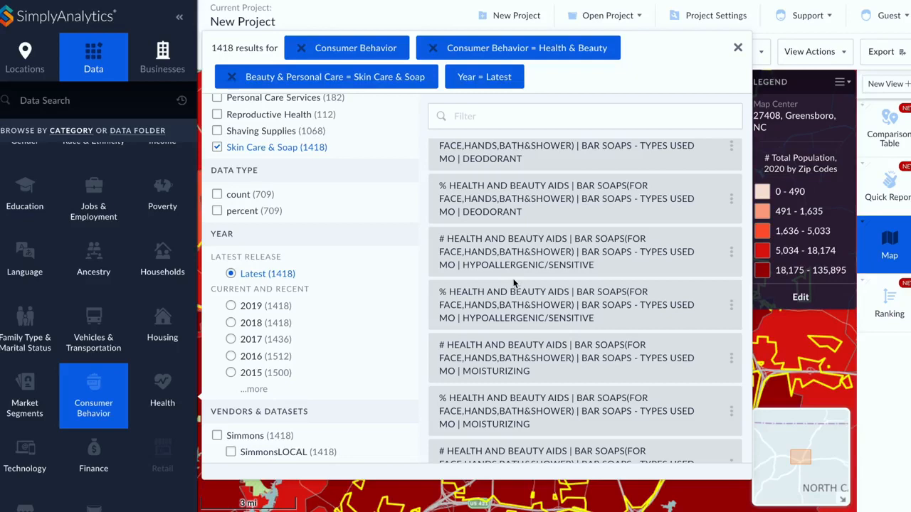
click(470, 118)
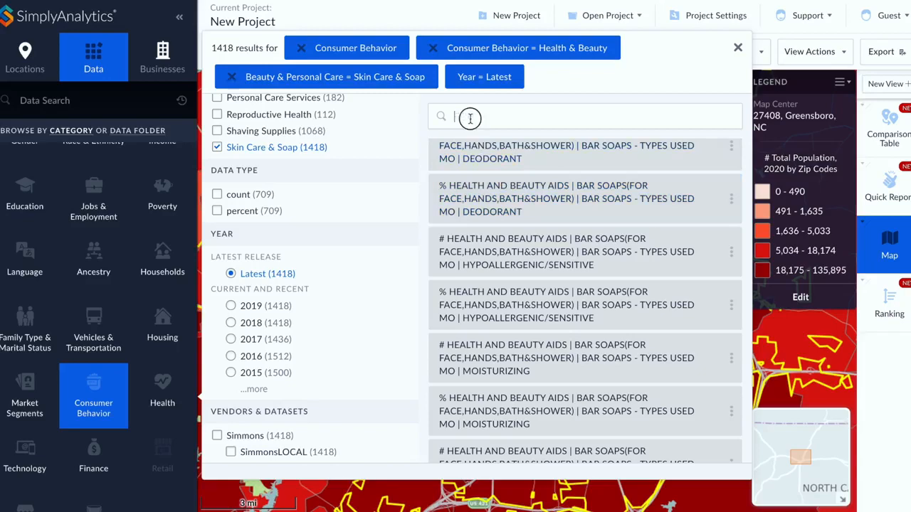
Search the data for "moisturizing bar soap" and map the percent variable for bar soaps, types used also, moisturizing.
click(118, 107)
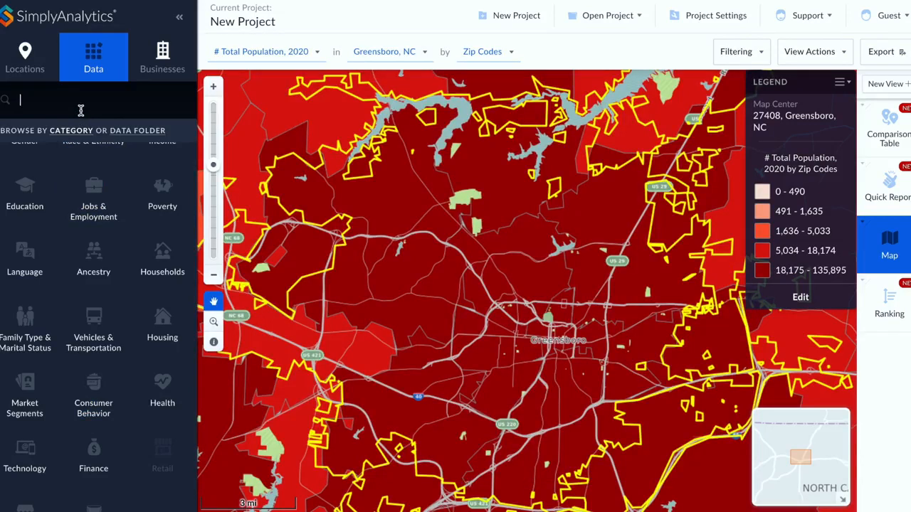
text(moisturizing bar soap)
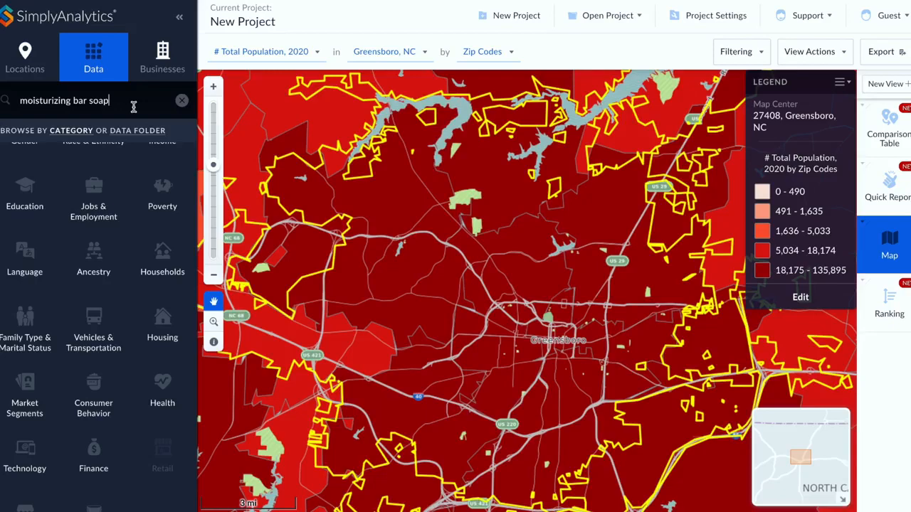
key(Return)
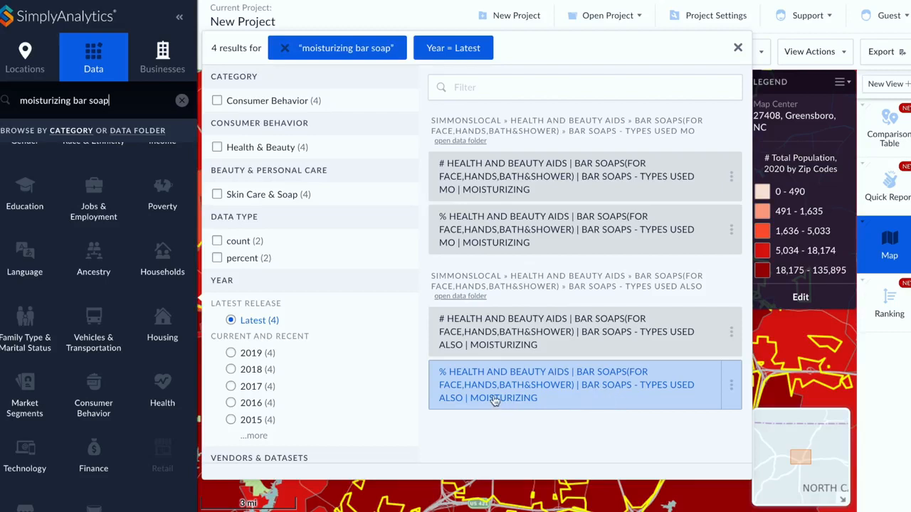
click(608, 390)
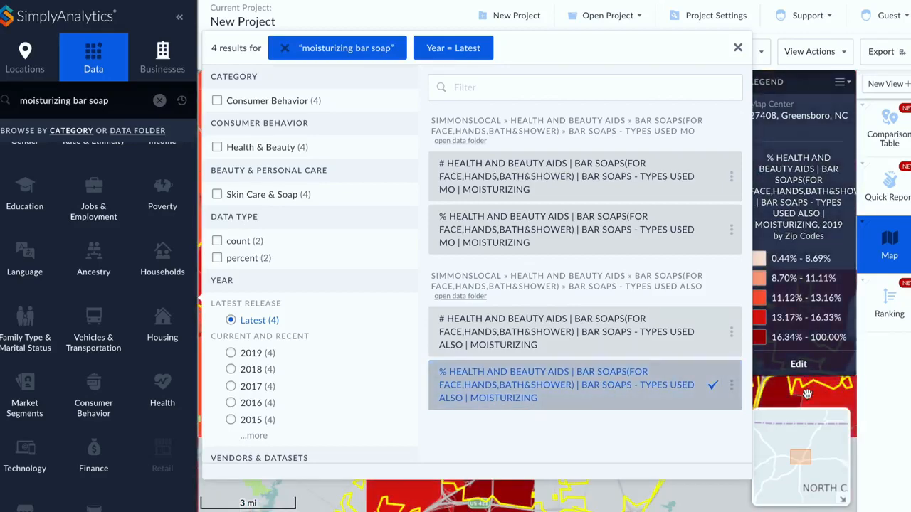
click(807, 393)
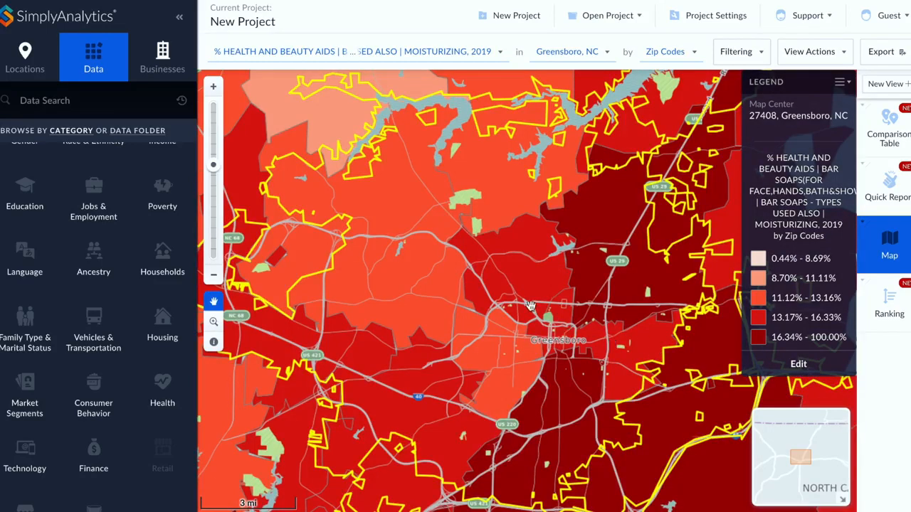
Examine moisturizing bar soap use by census tract in central Greensboro and the neighborhoods south of downtown.
drag(545, 306, 380, 248)
scroll(478, 276, up, 1)
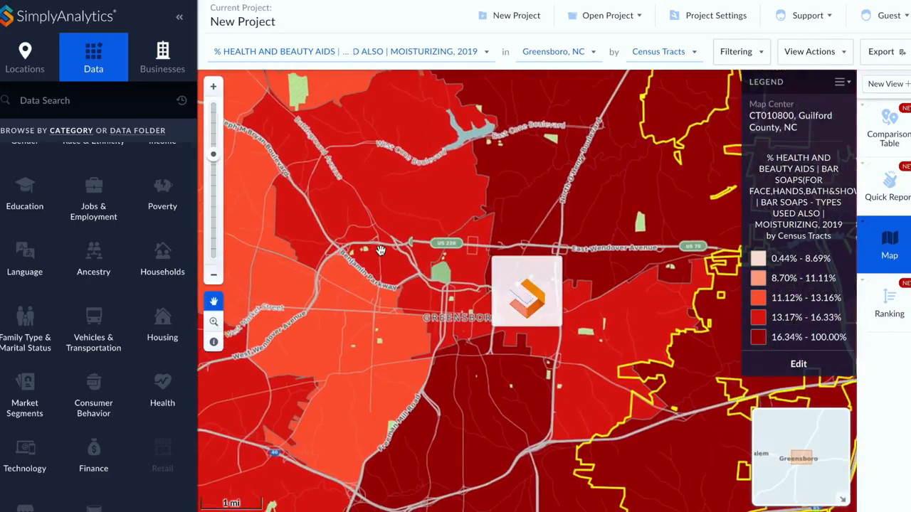
scroll(445, 329, up, 2)
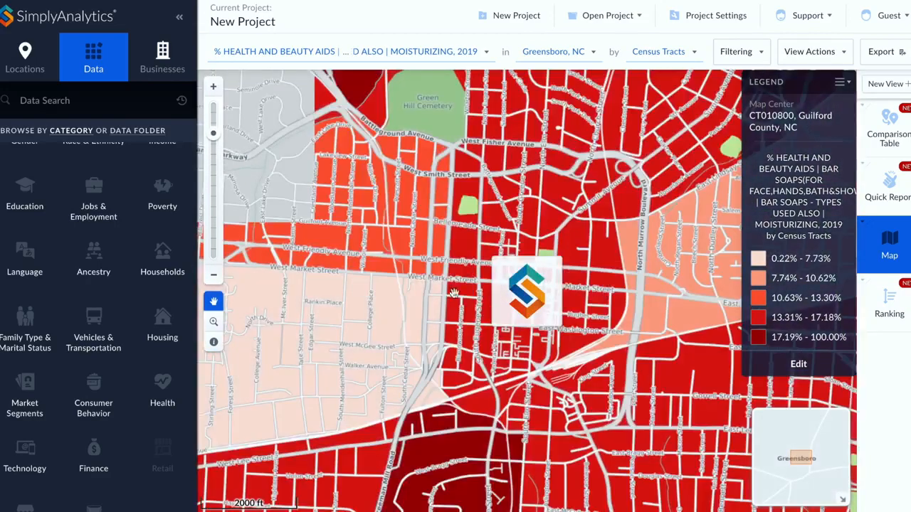
drag(598, 384, 585, 90)
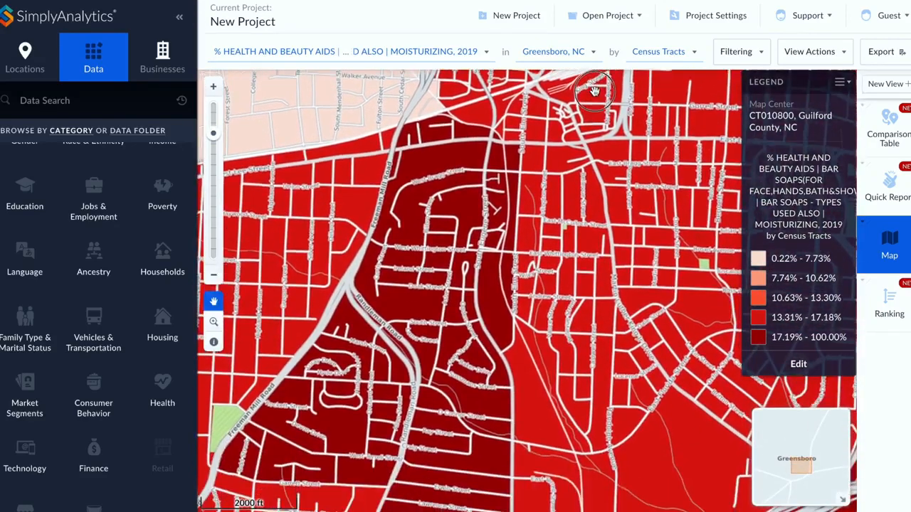
drag(491, 252, 484, 175)
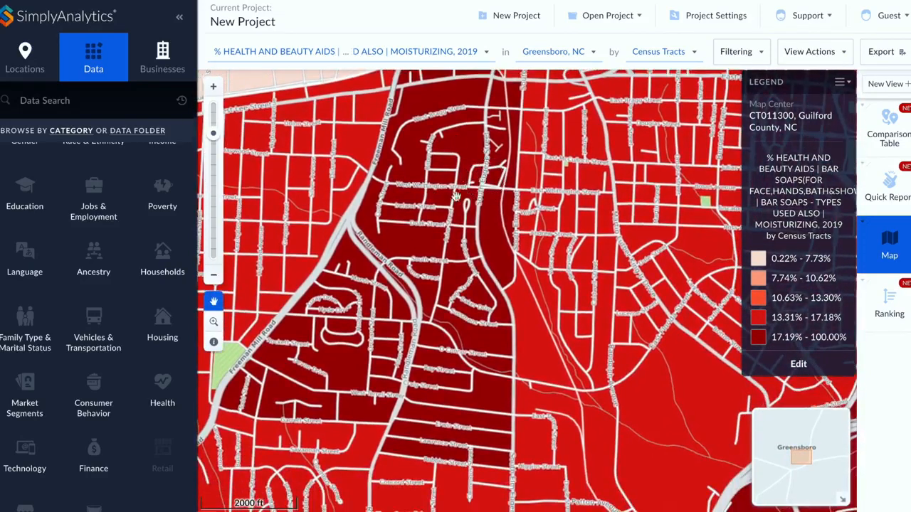